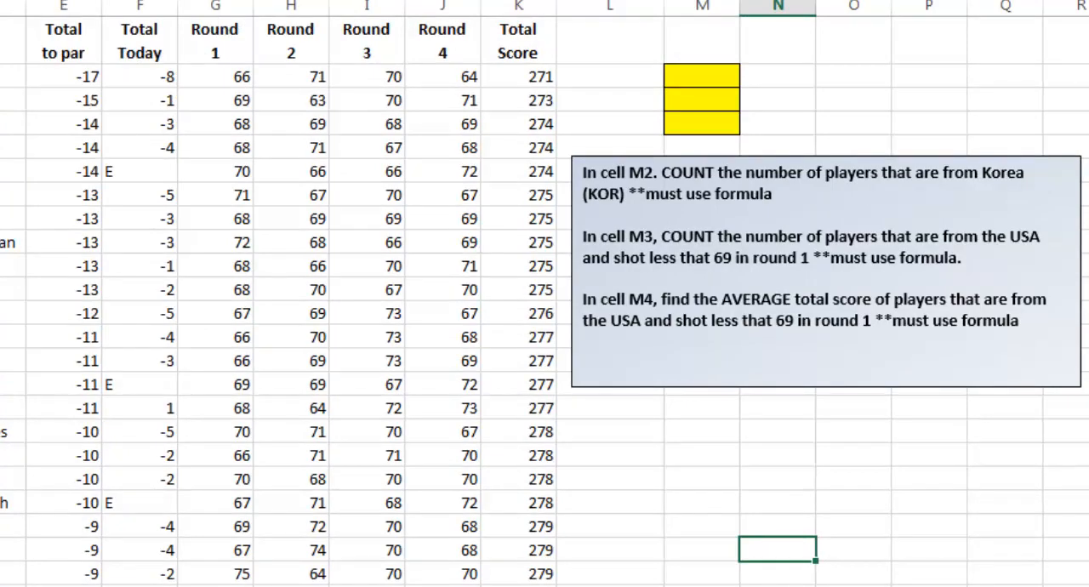
left_click(1088, 549)
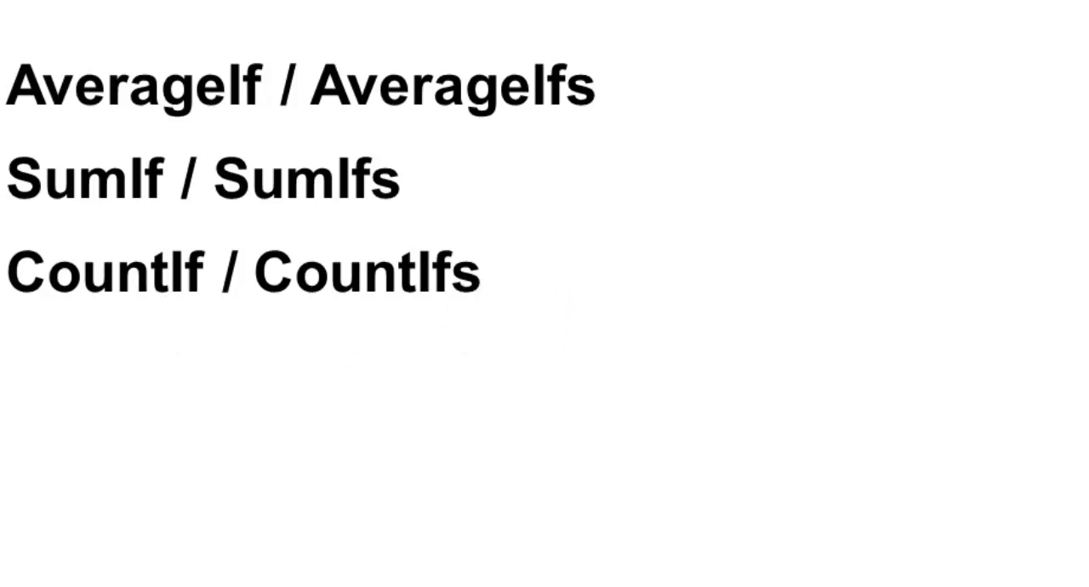
left_click(171, 586)
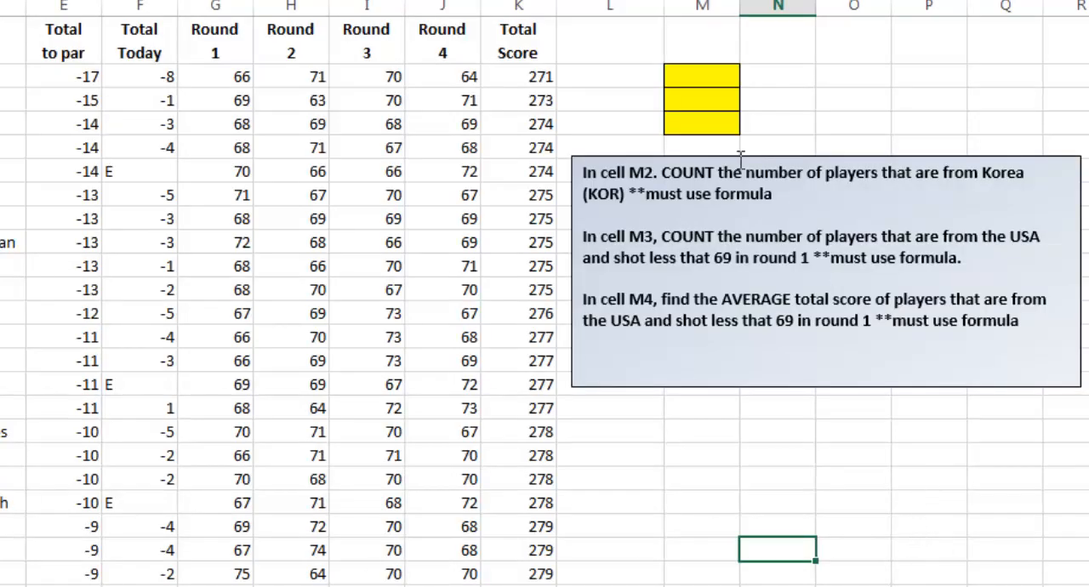
Examine the Country column that cell M2's count of Korean players depends on
left_click(703, 75)
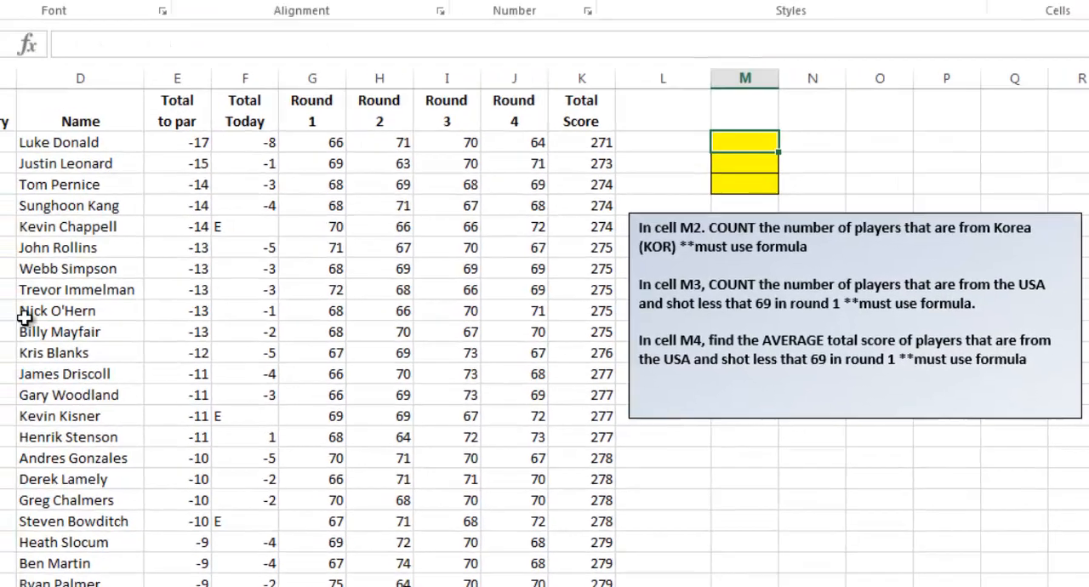
left_click(166, 283)
left_click(166, 388)
left_click(153, 460)
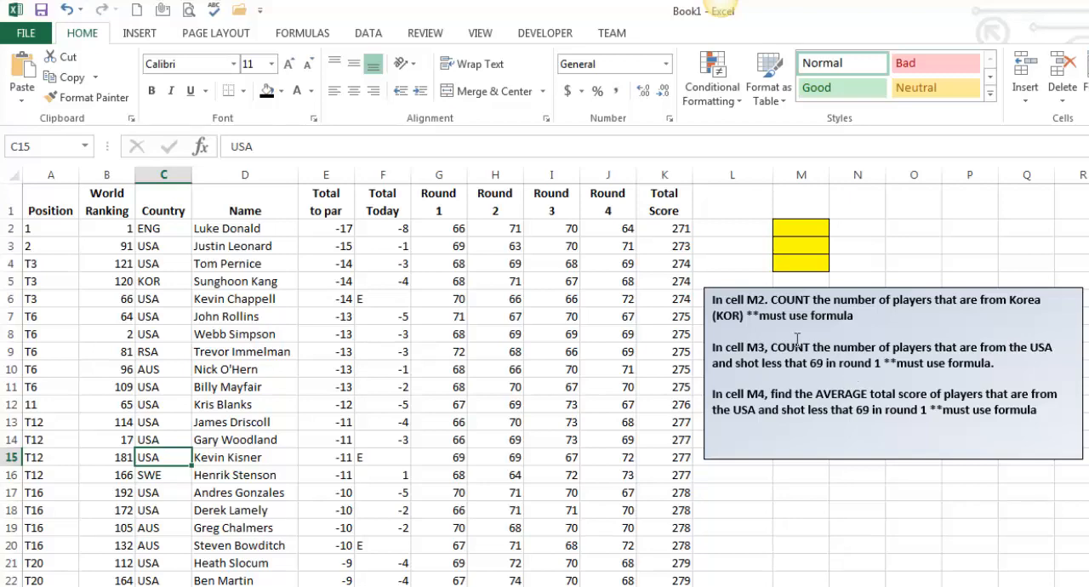
left_click(811, 230)
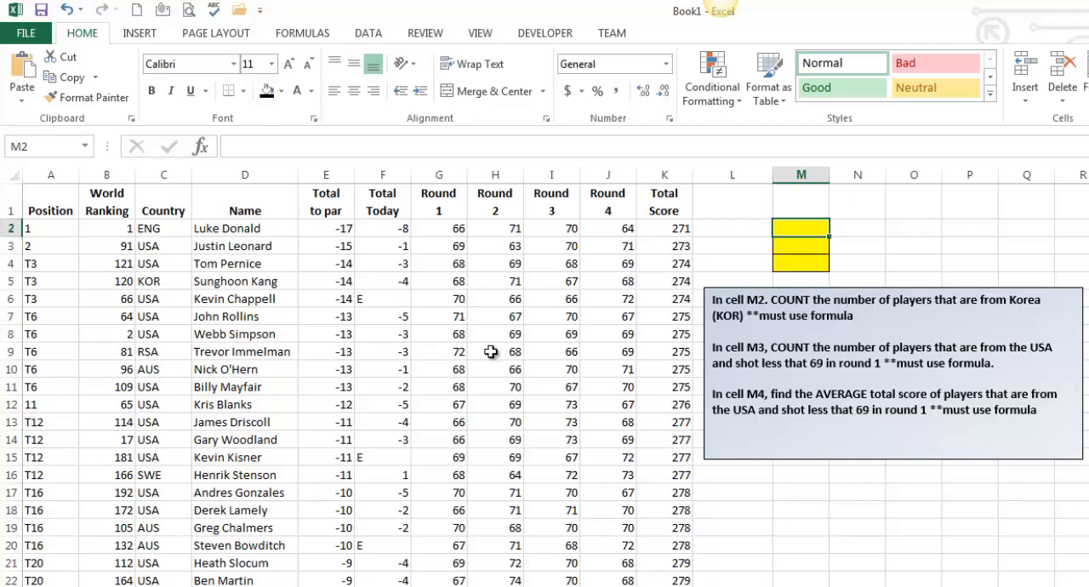
left_click_drag(164, 230, 205, 451)
left_click(338, 434)
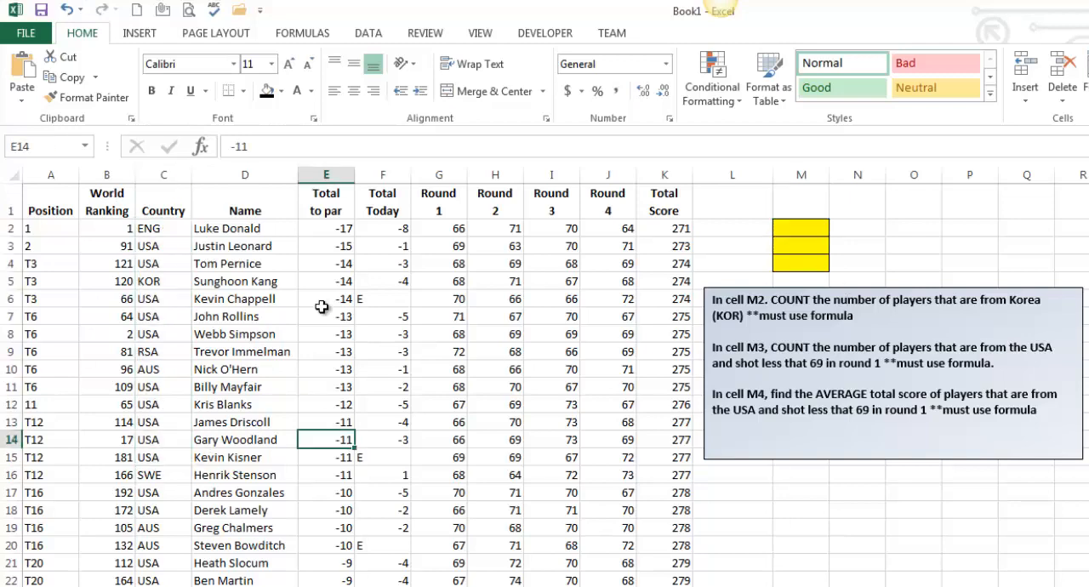
Insert the statistical function COUNTIFS in cell M2
left_click(787, 229)
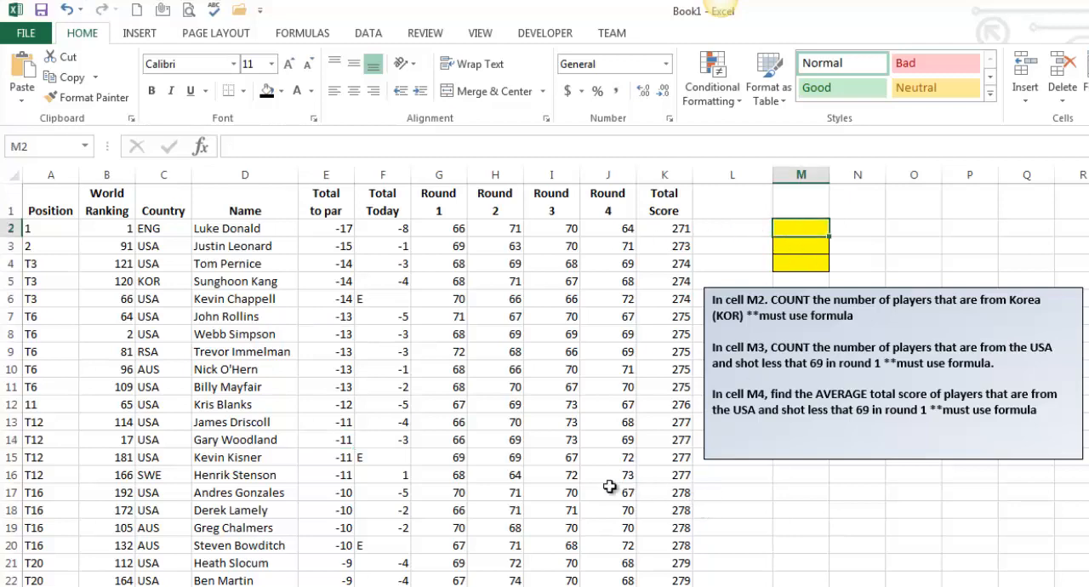
left_click(316, 35)
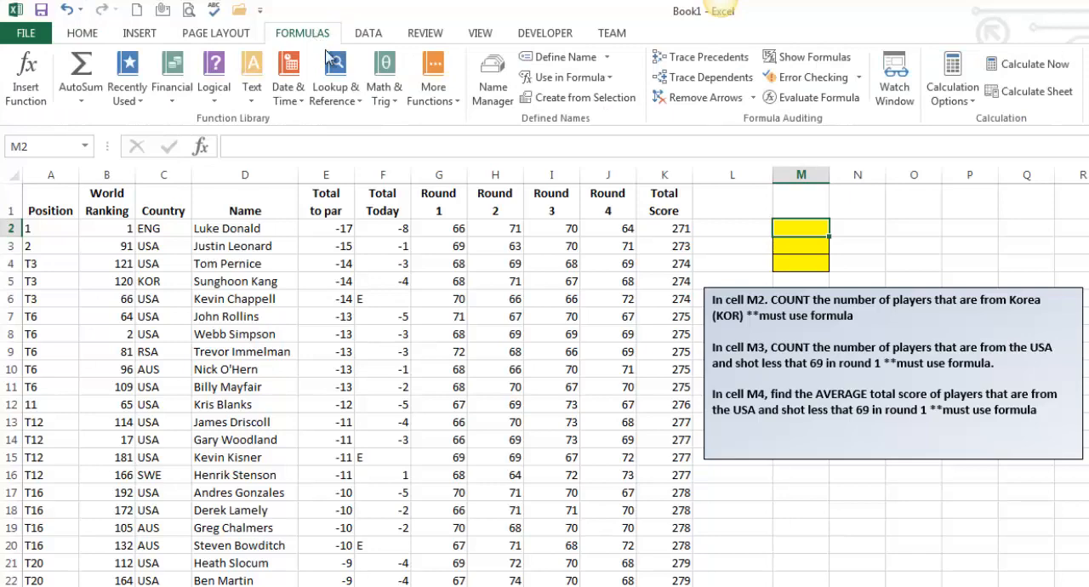
left_click(455, 101)
mouse_move(464, 120)
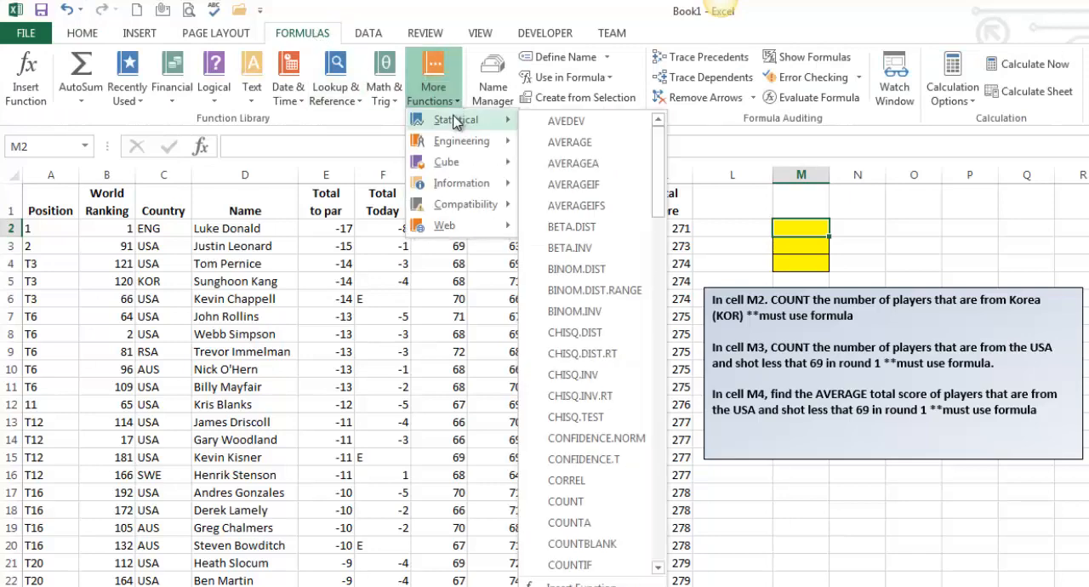
left_click(659, 567)
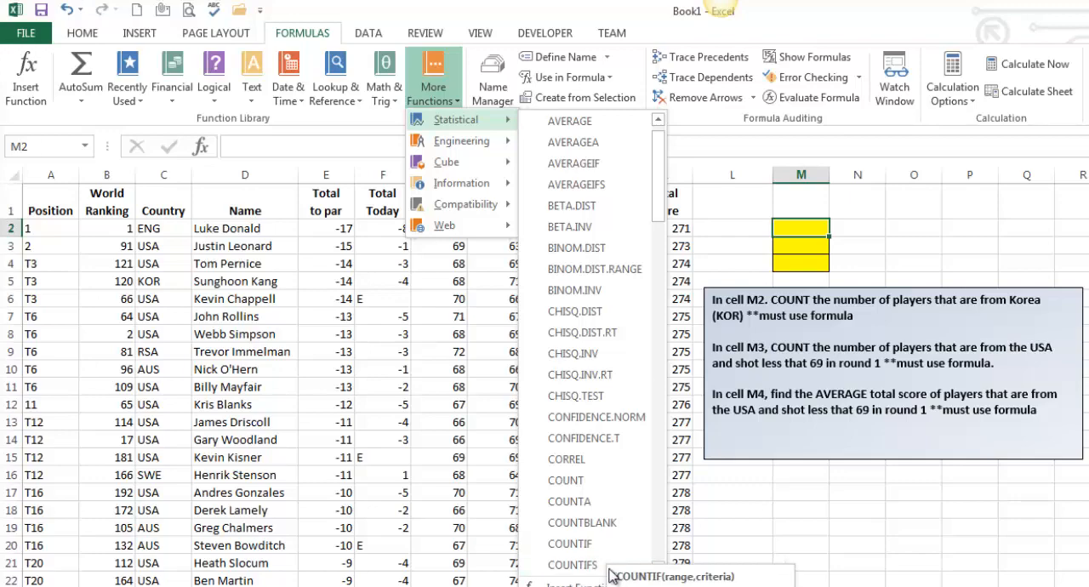
left_click(590, 565)
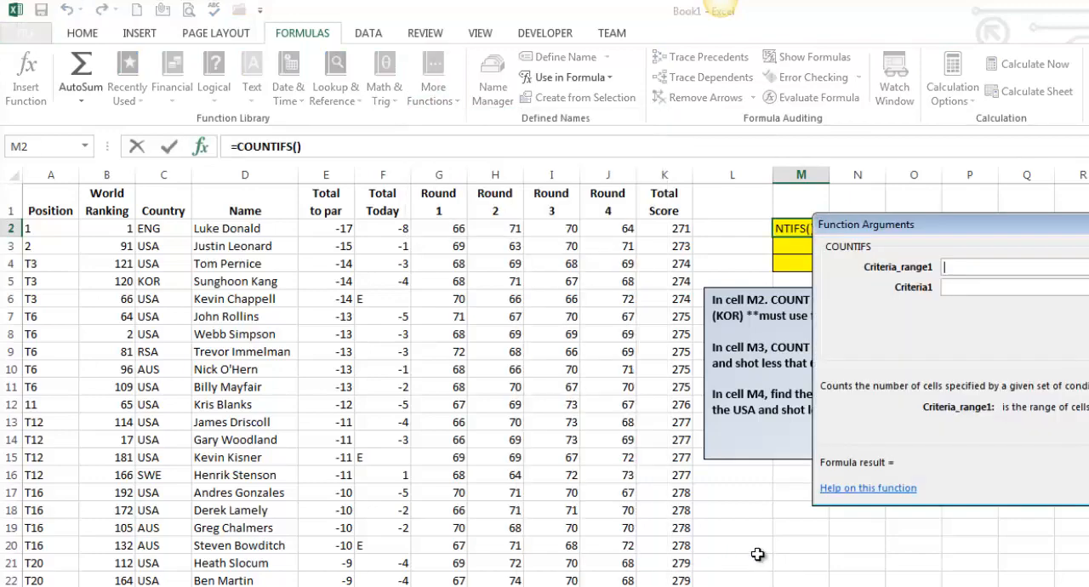
Complete M2's COUNTIFS with criteria range C2:C37 and cell C5 (KOR) as the criterion
left_click_drag(997, 222, 942, 352)
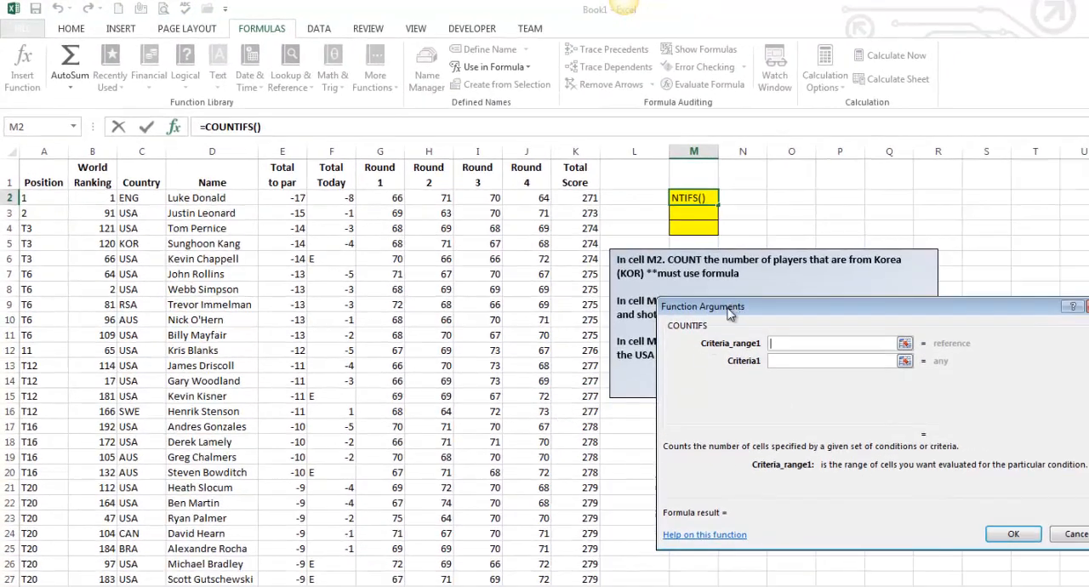
left_click(143, 201)
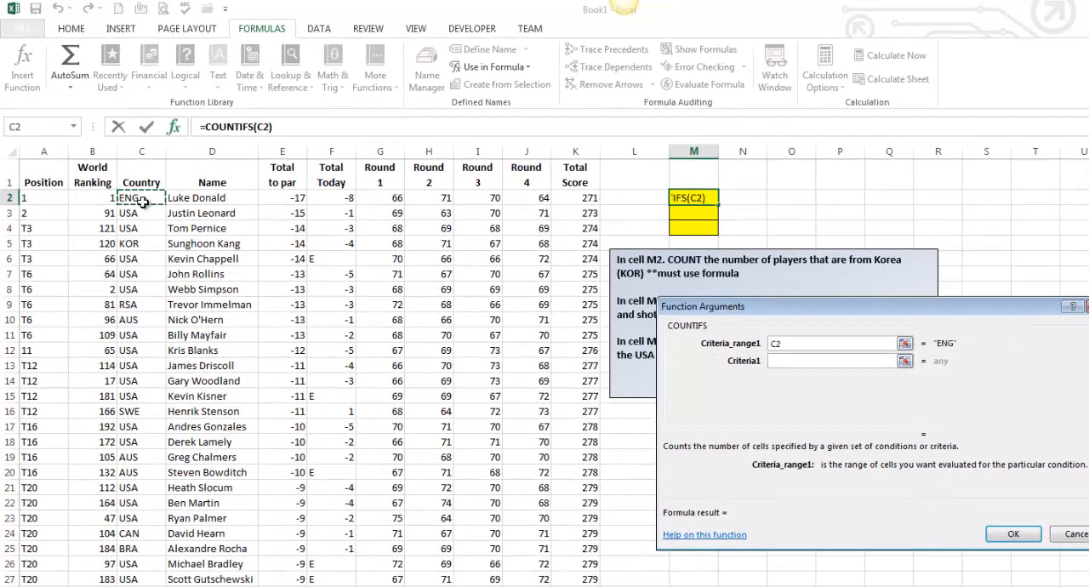
key("ctrl+shift+Down")
key("Tab")
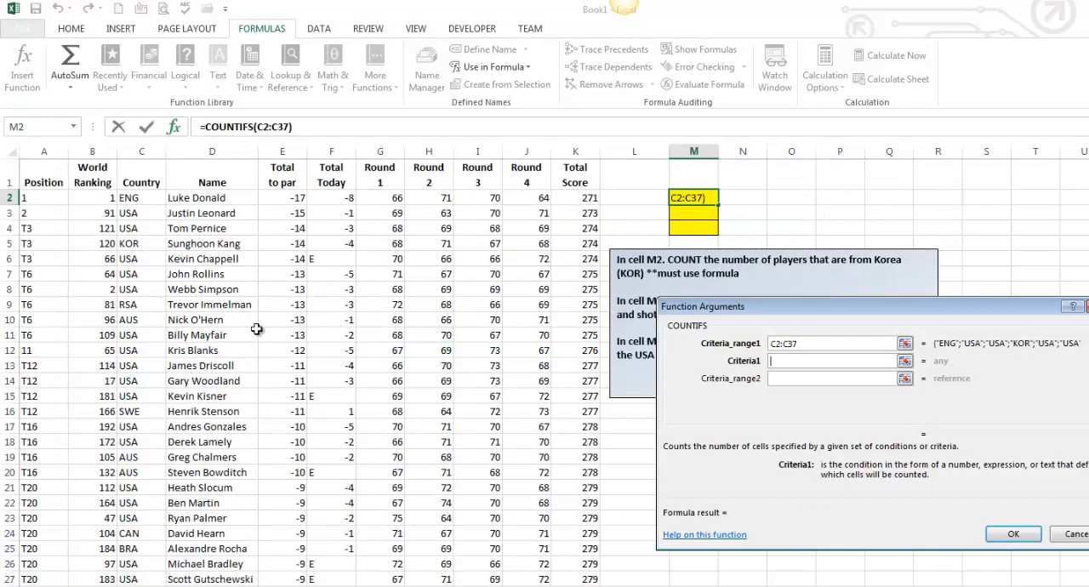
left_click(138, 243)
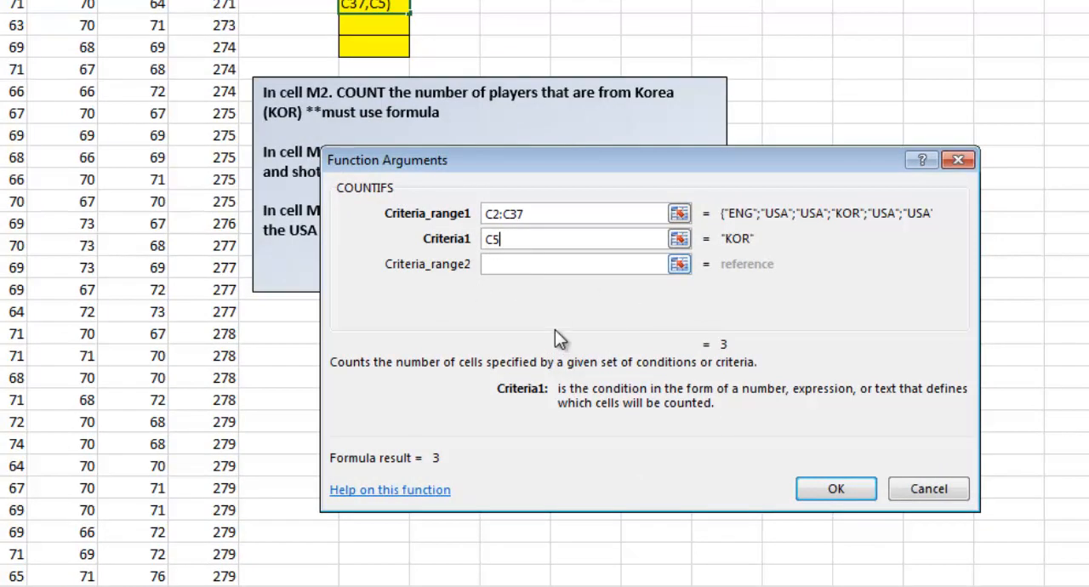
left_click(849, 487)
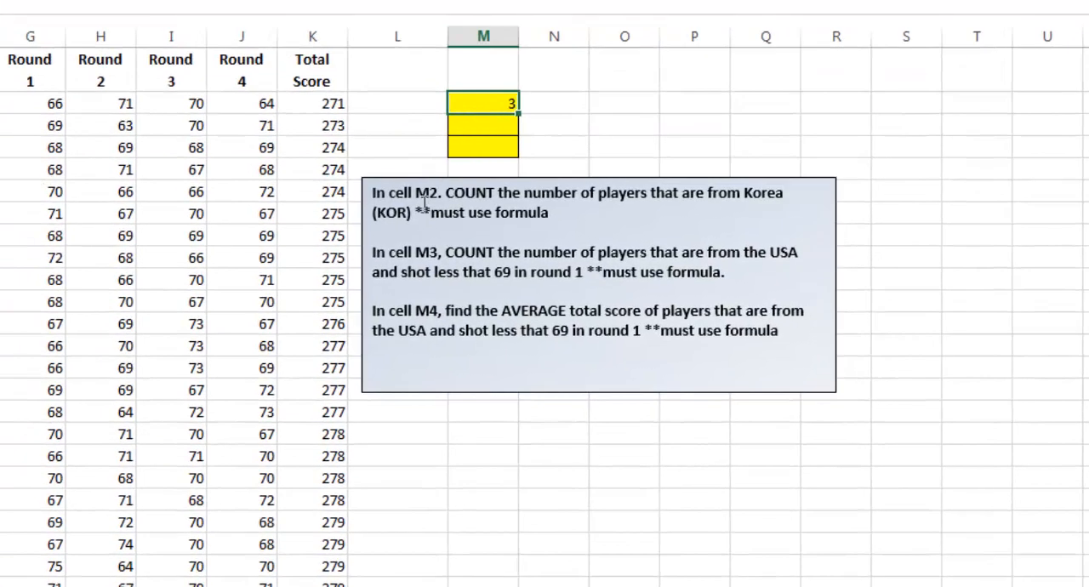
Examine the Country and Round 1 columns that cell M3's two count conditions depend on
left_click(476, 126)
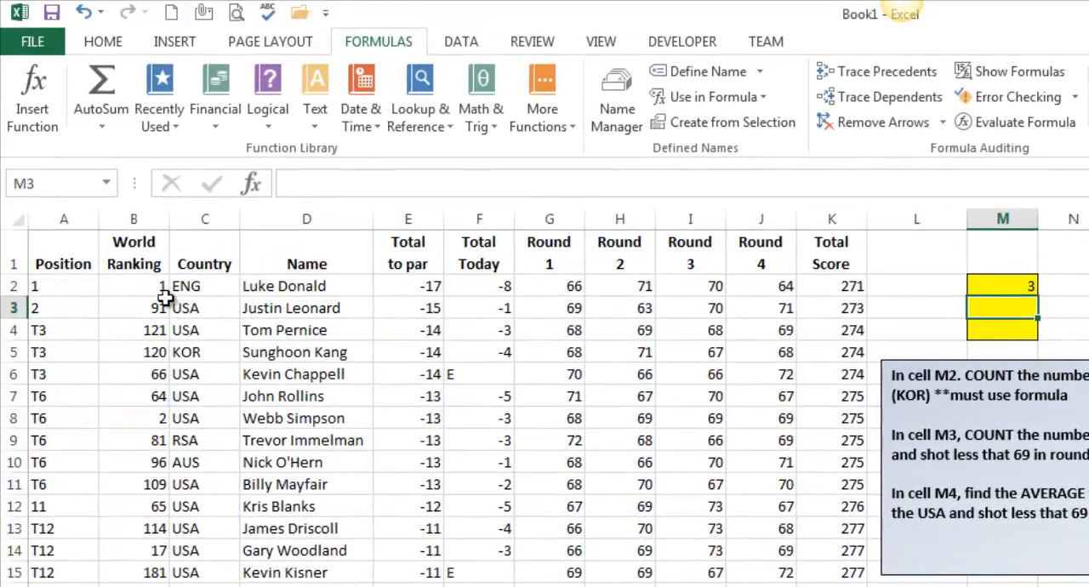
left_click(189, 293)
left_click_drag(189, 293, 204, 484)
left_click(694, 398)
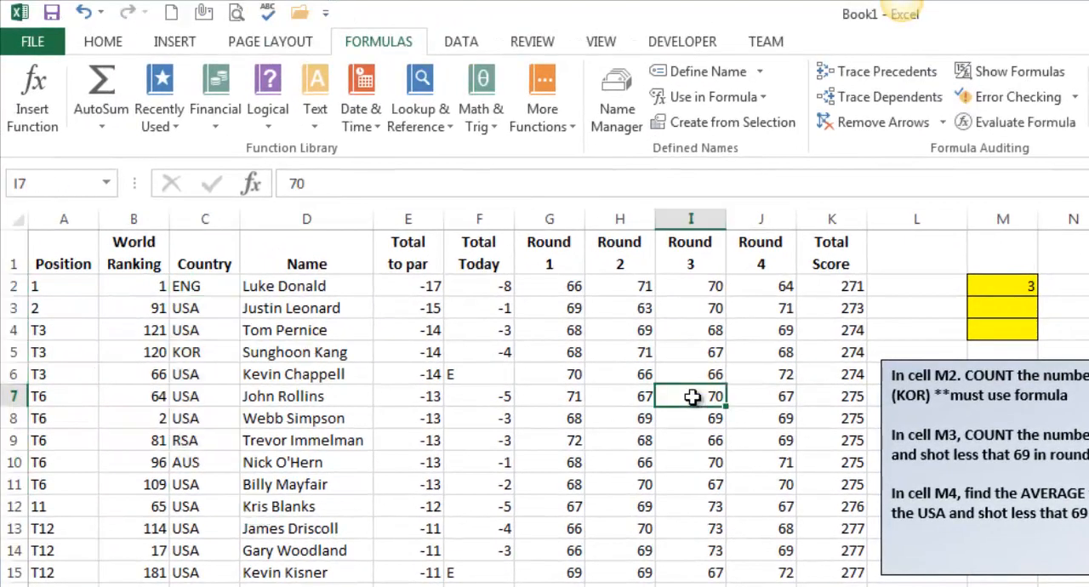
left_click_drag(577, 292, 572, 441)
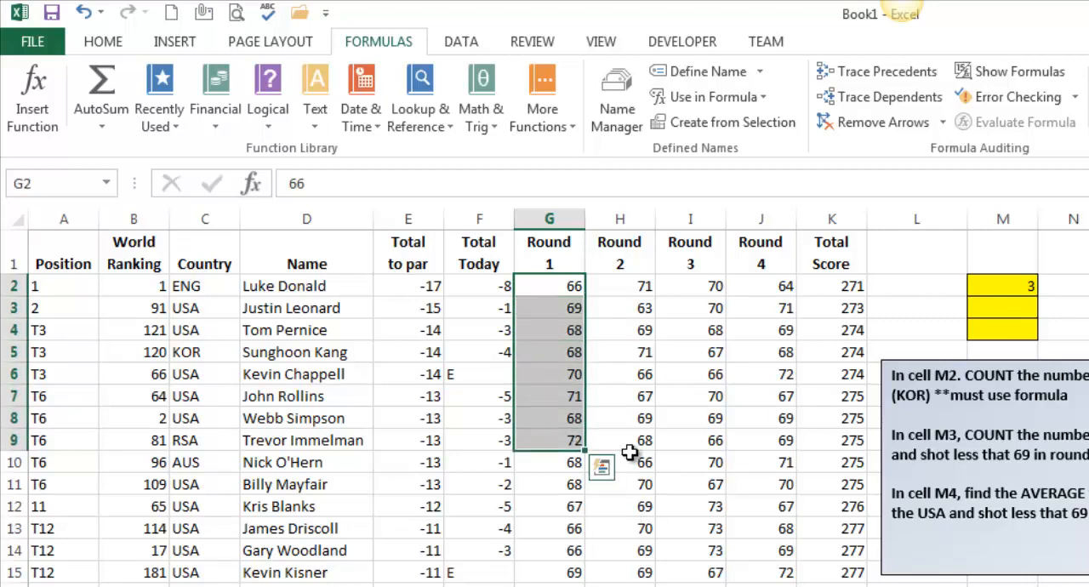
left_click(1031, 306)
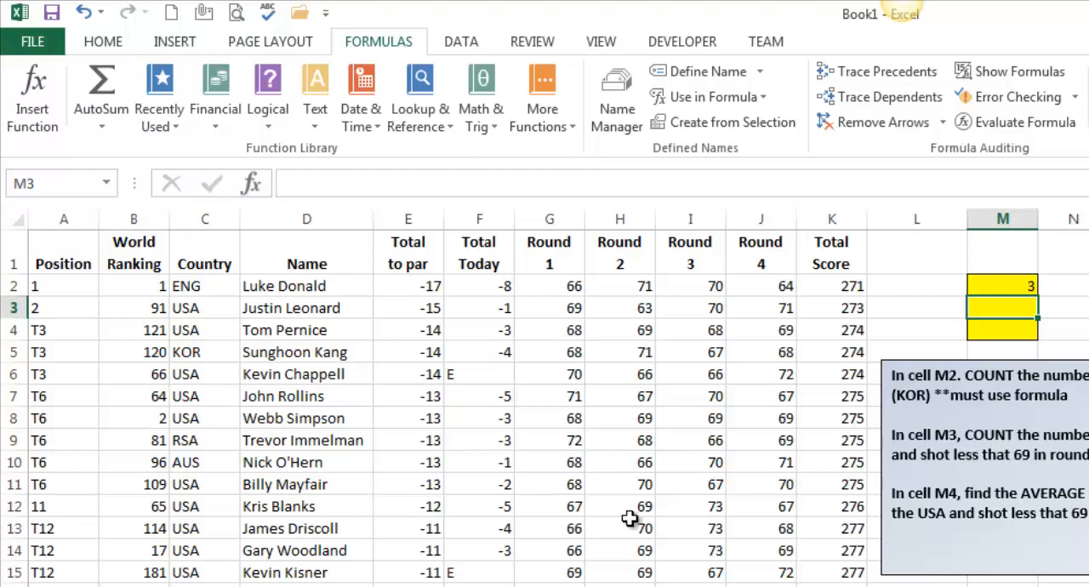
left_click(620, 482)
Insert the statistical function COUNTIFS in cell M3
left_click(1009, 311)
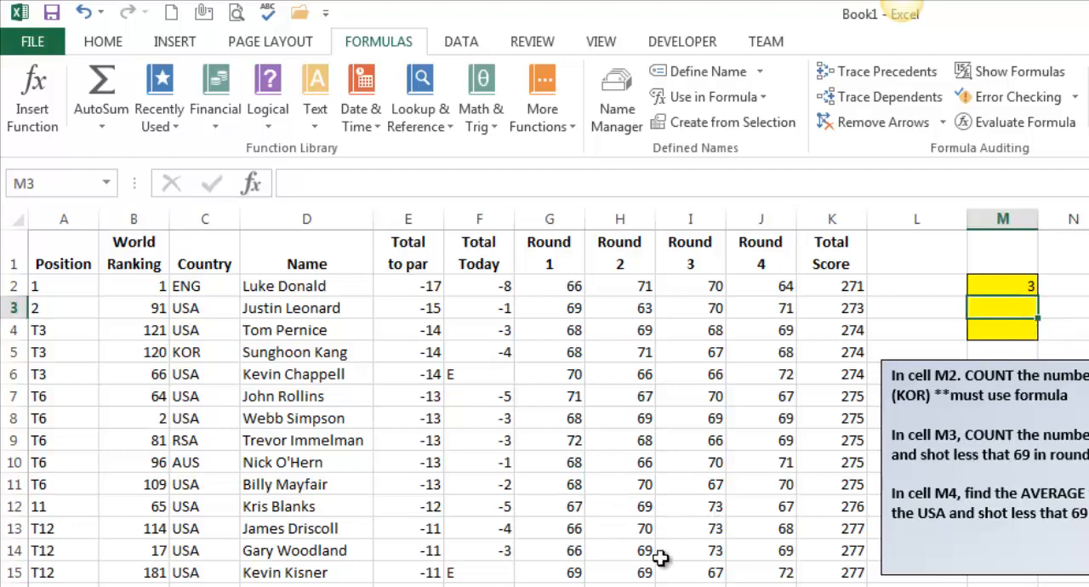
left_click(562, 128)
mouse_move(579, 150)
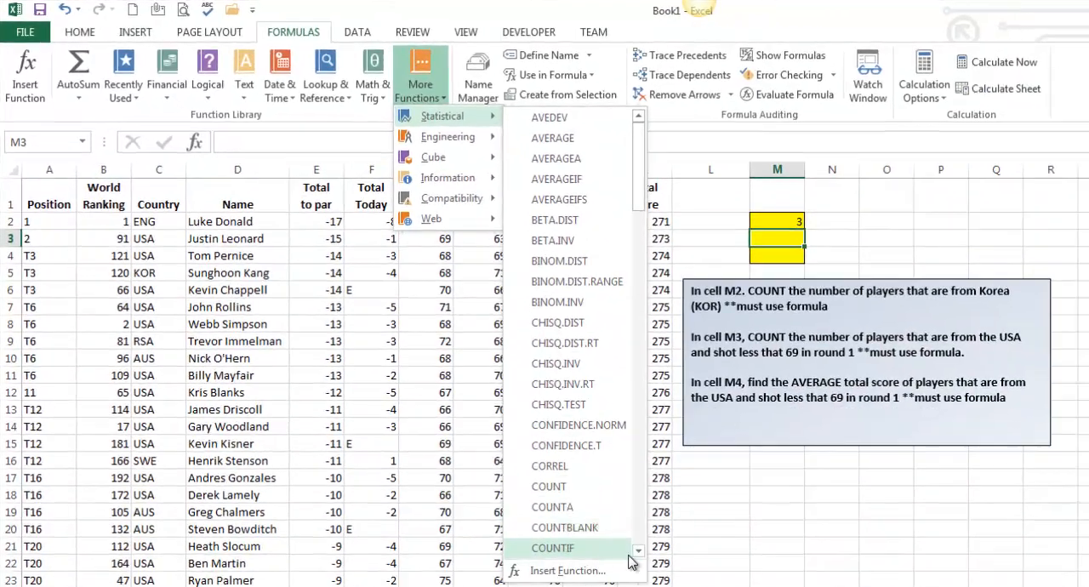
left_click(639, 552)
left_click(588, 549)
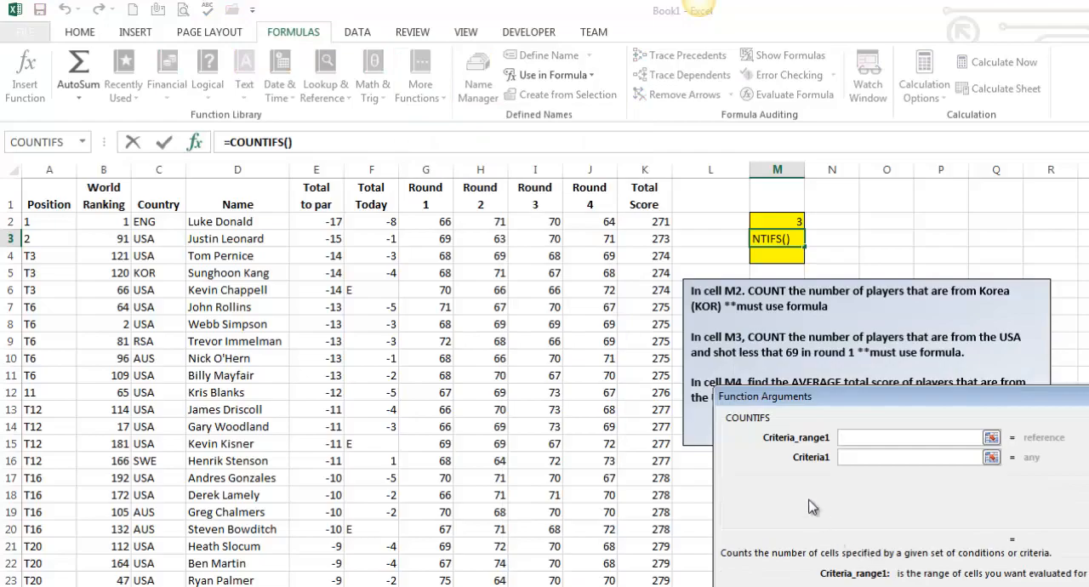
Set the first condition of M3's COUNTIFS to range C2:C37 with cell C7 (USA) as the criterion
left_click(161, 223)
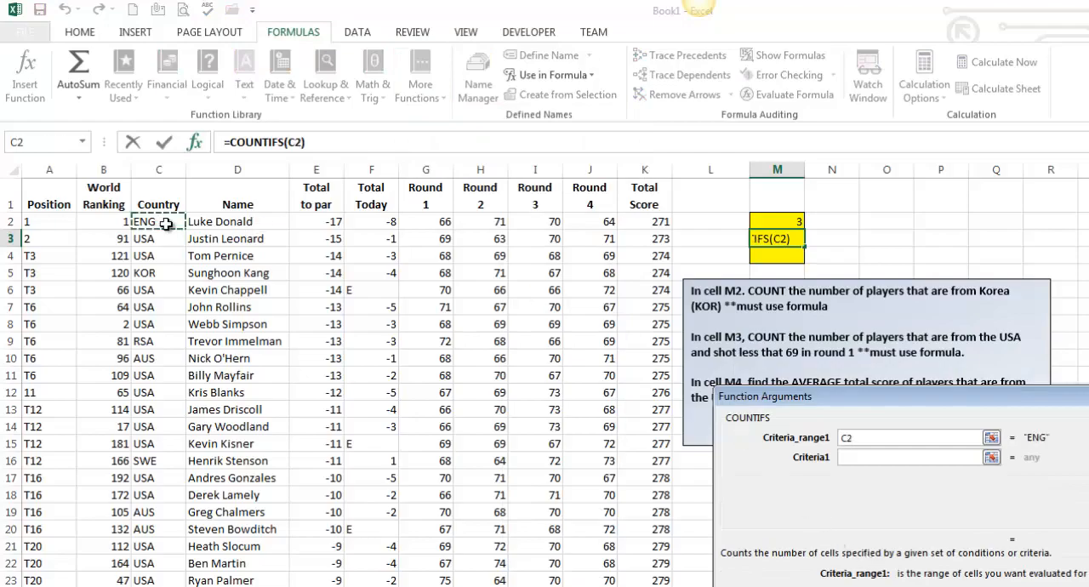
key("ctrl+shift+Down")
key("Tab")
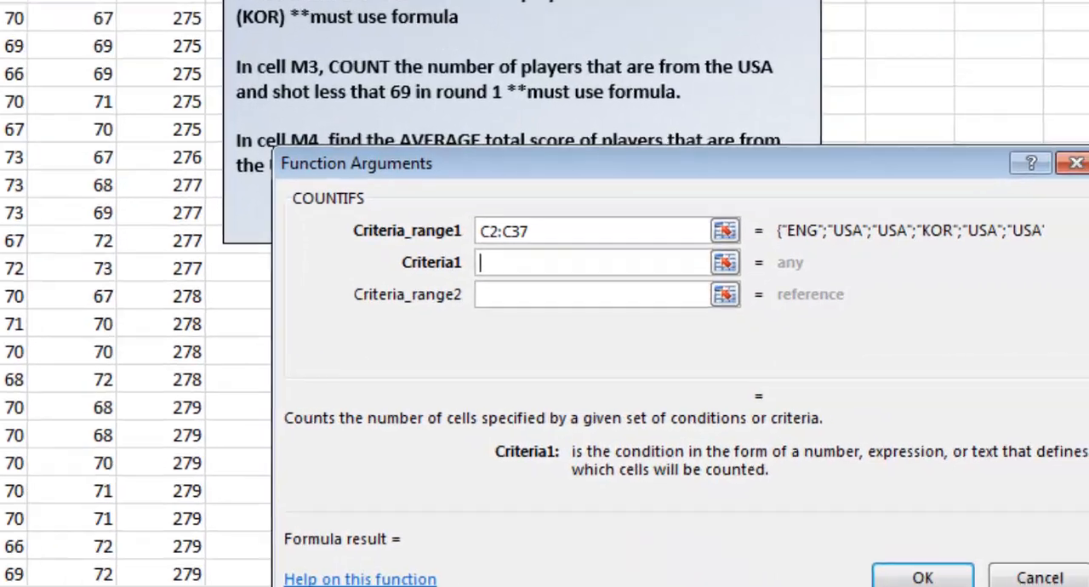
type("C7")
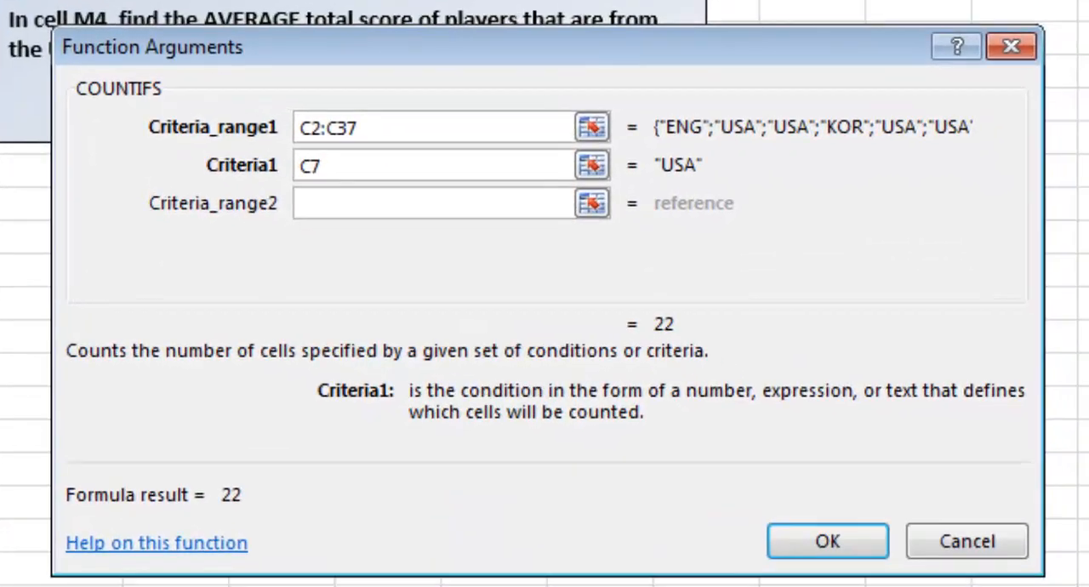
key("Tab")
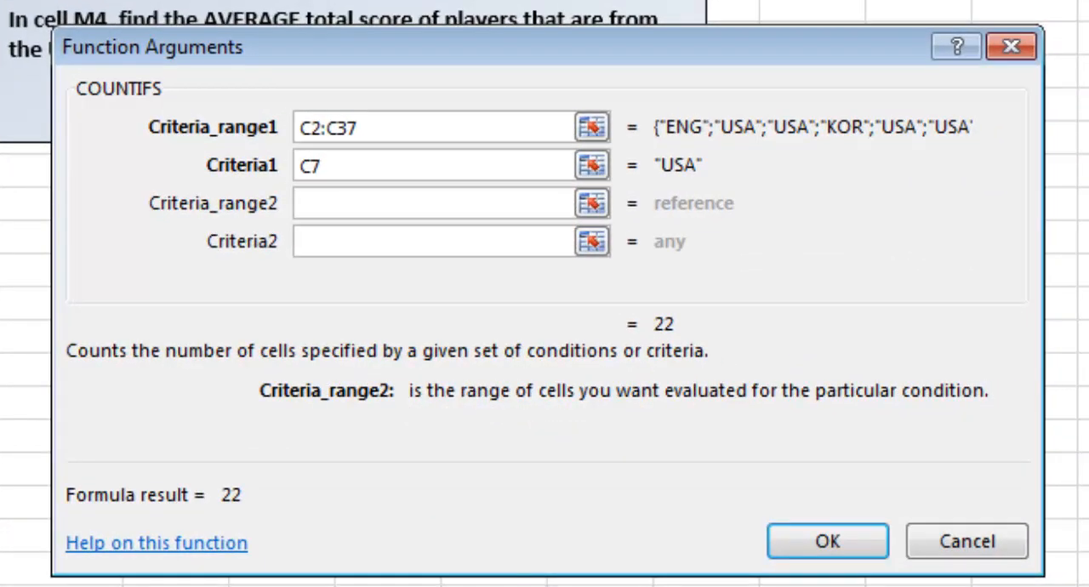
Add a second condition to M3's COUNTIFS with range G2:G37 and criterion <69, and complete the formula
type("G2:G37")
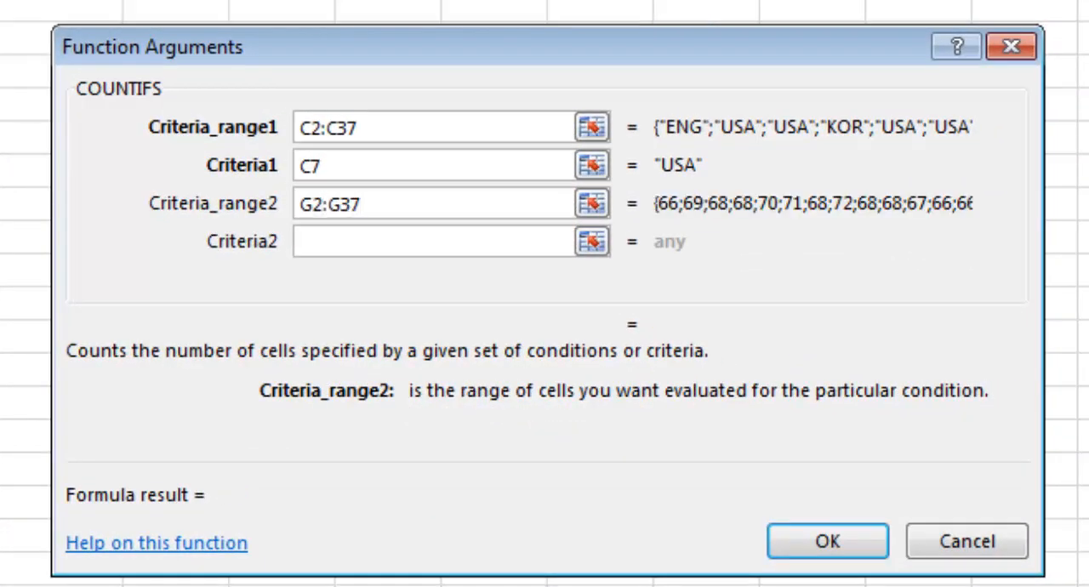
key("Tab")
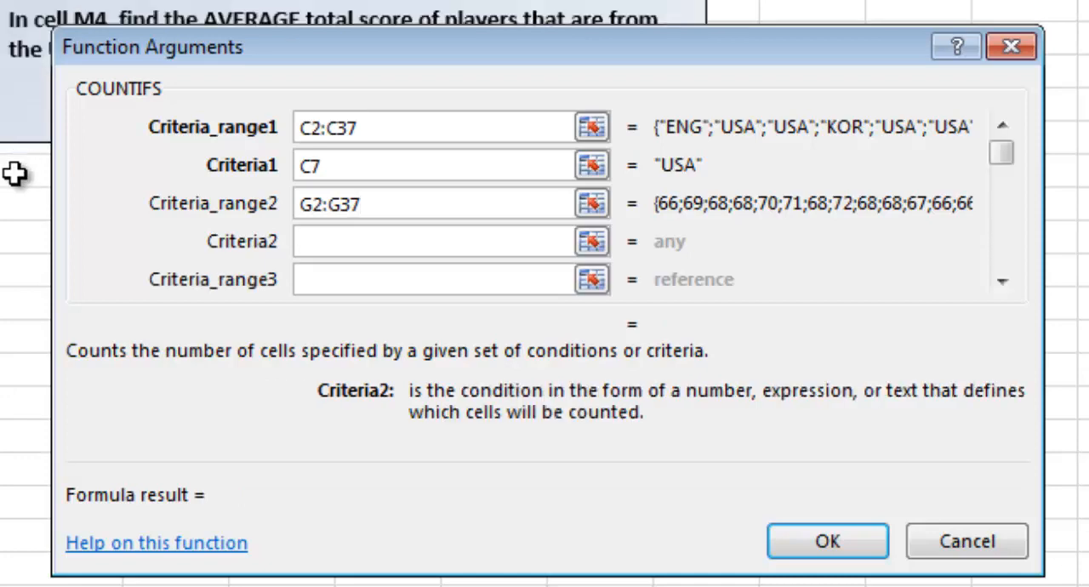
type("<69")
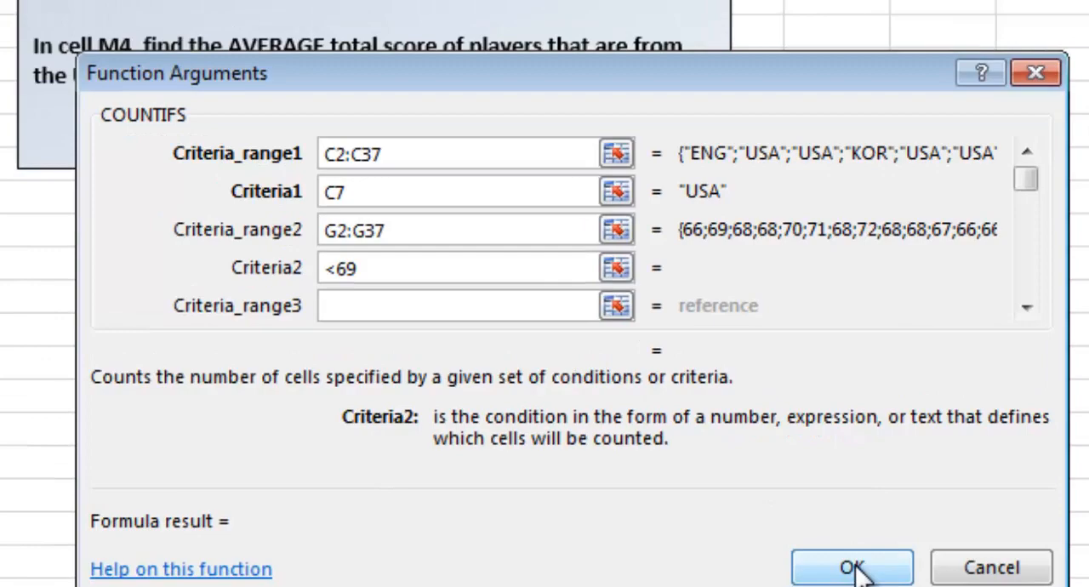
left_click(830, 541)
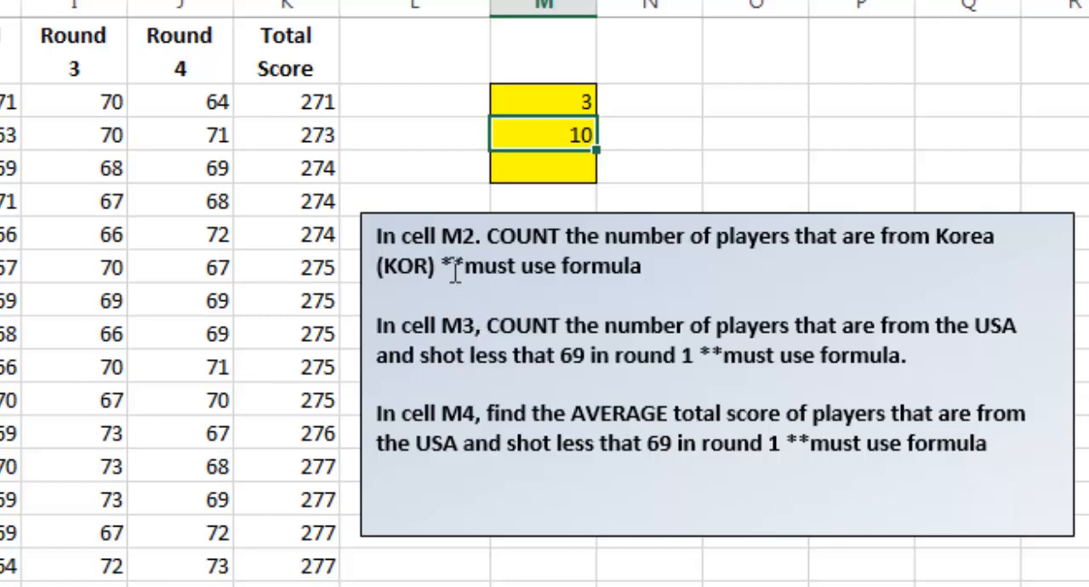
Review the text box instructions, focusing on the average total score task, and select cell M4
left_click_drag(430, 241, 582, 258)
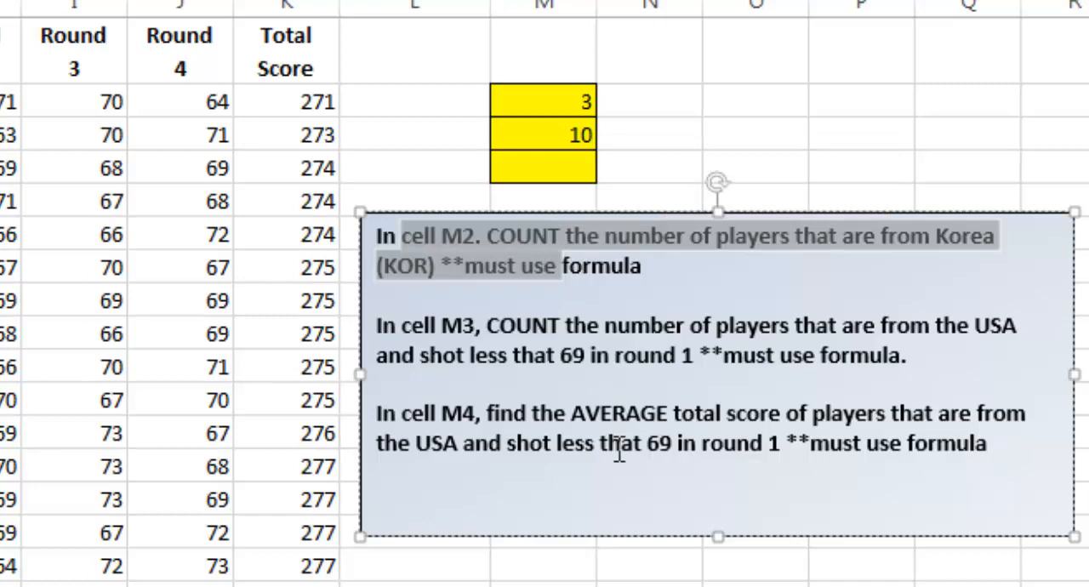
left_click(560, 164)
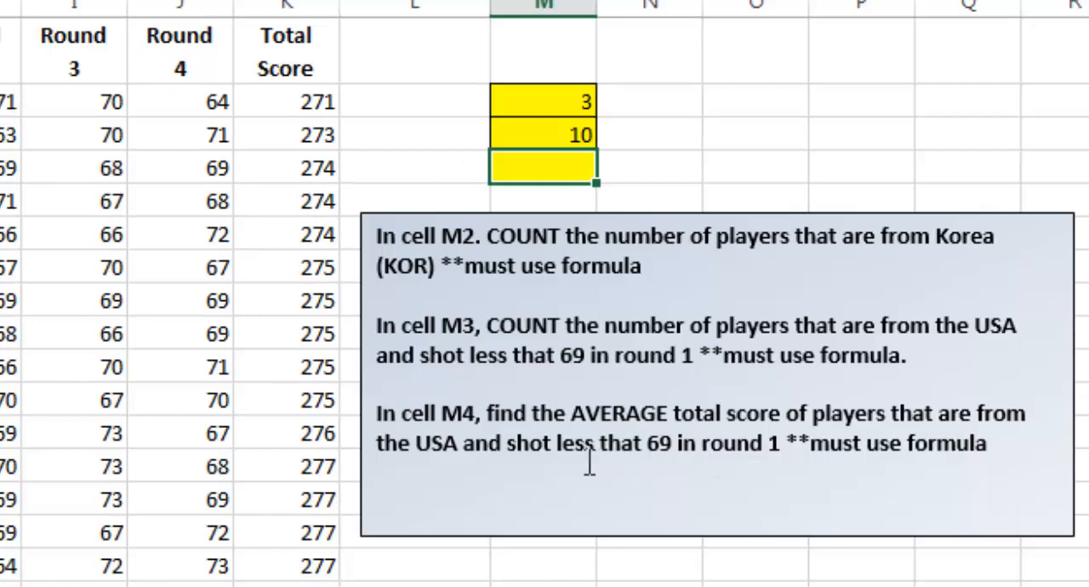
left_click_drag(442, 414, 782, 417)
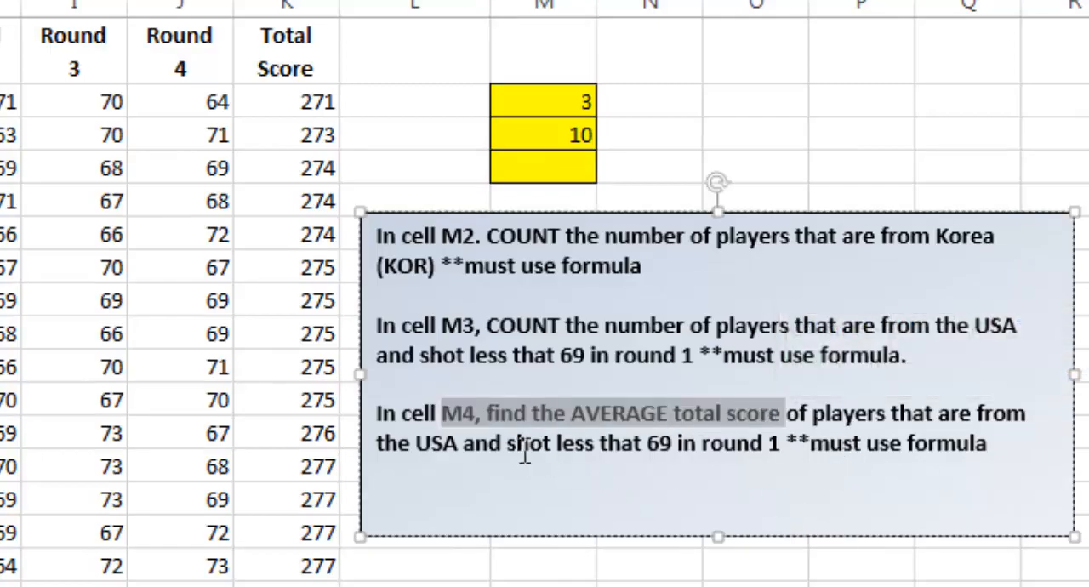
left_click_drag(521, 448, 679, 466)
left_click(543, 167)
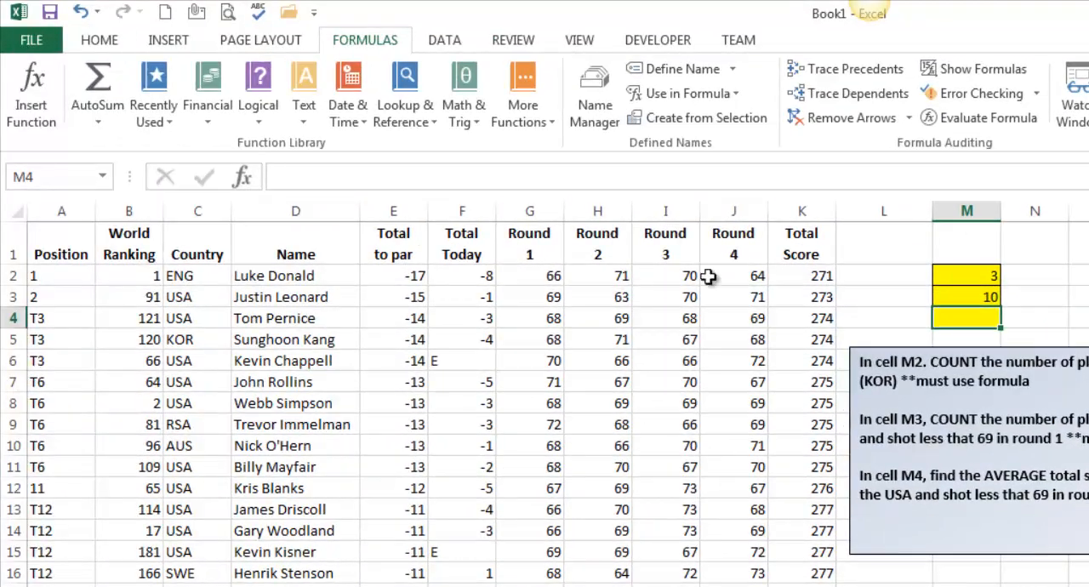
Insert the statistical function AVERAGEIFS in cell M4 and set its average range to the total scores in K2:K37
left_click(345, 26)
mouse_move(375, 78)
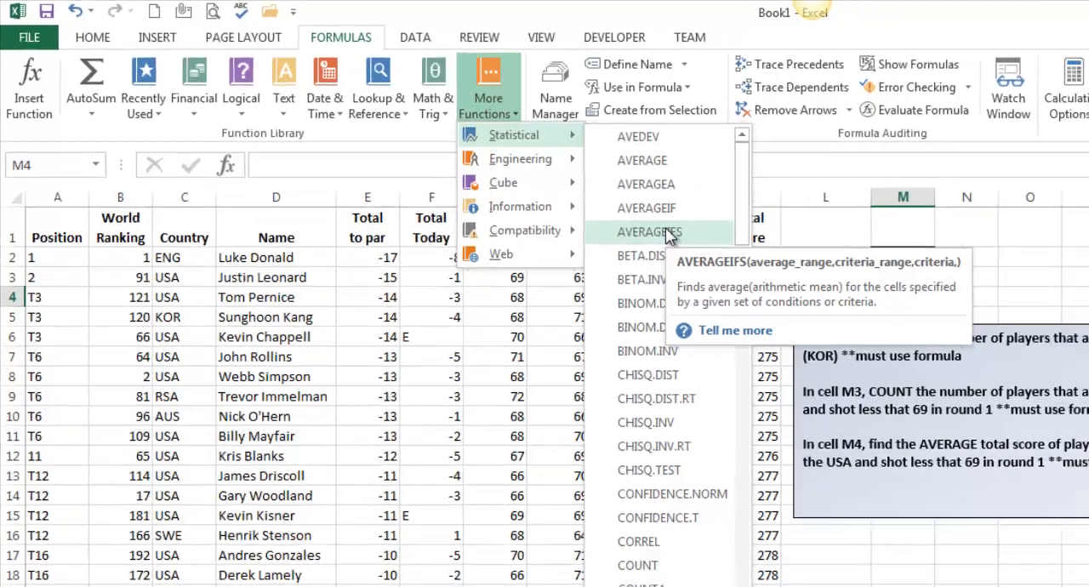
left_click(696, 249)
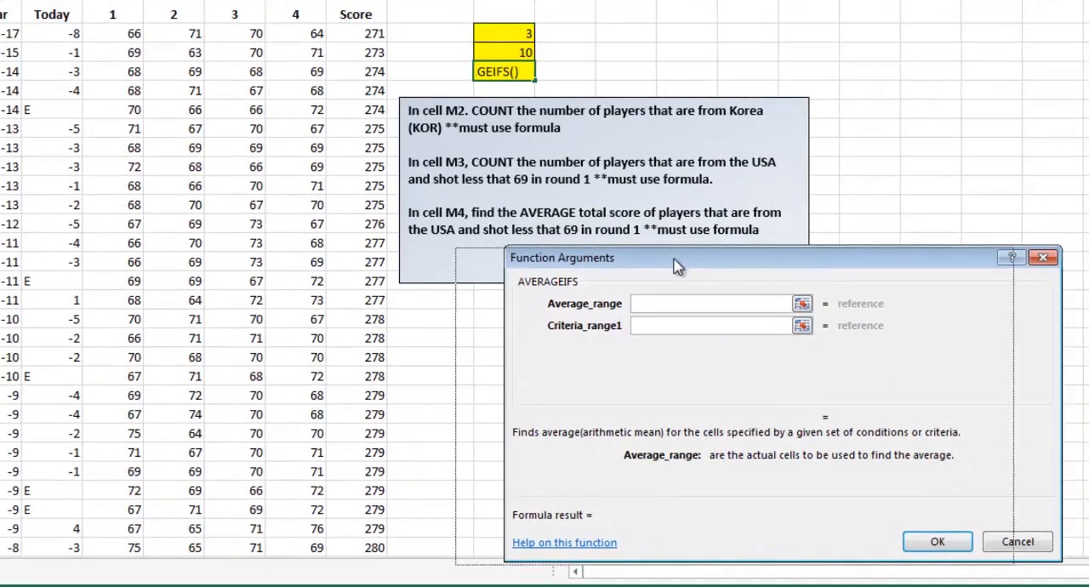
left_click_drag(734, 264, 663, 266)
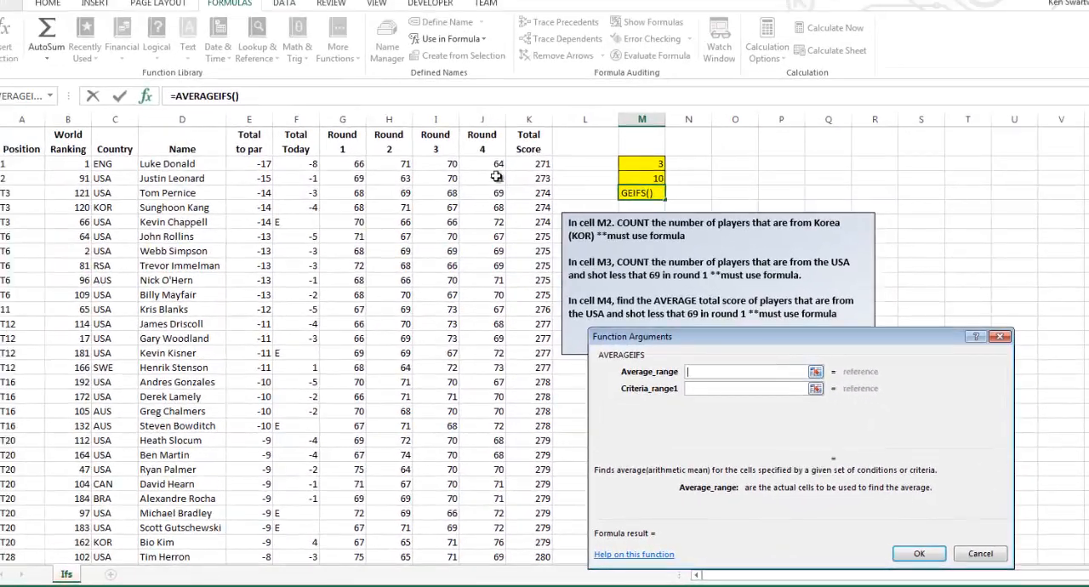
left_click(542, 163)
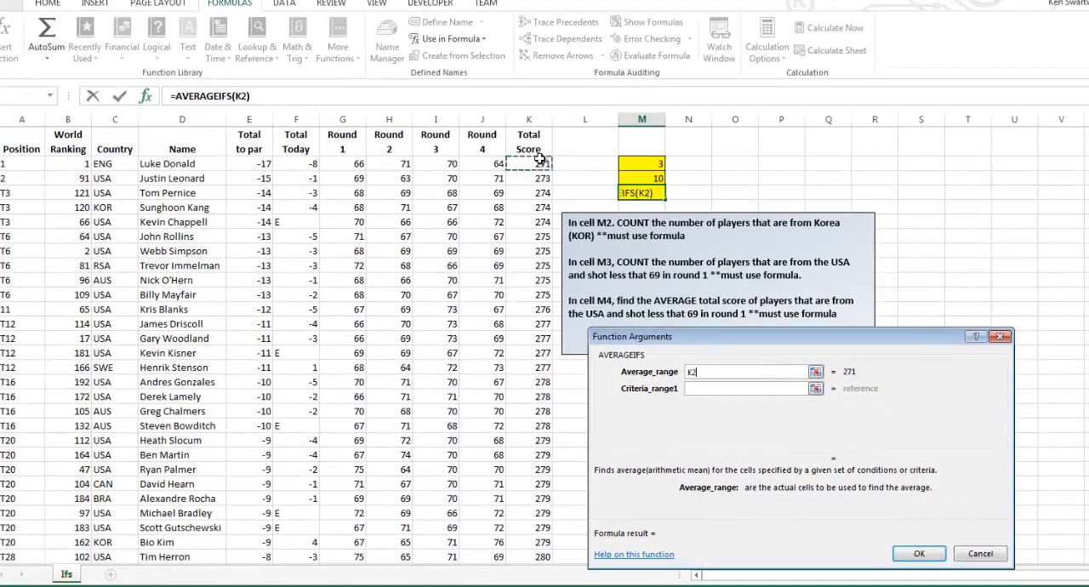
key("ctrl+shift+Down")
key("Tab")
Set the first condition of M4's AVERAGEIFS to range C2:C37 with cell C4 (USA) as the criterion
scroll(542, 156, "up", 3)
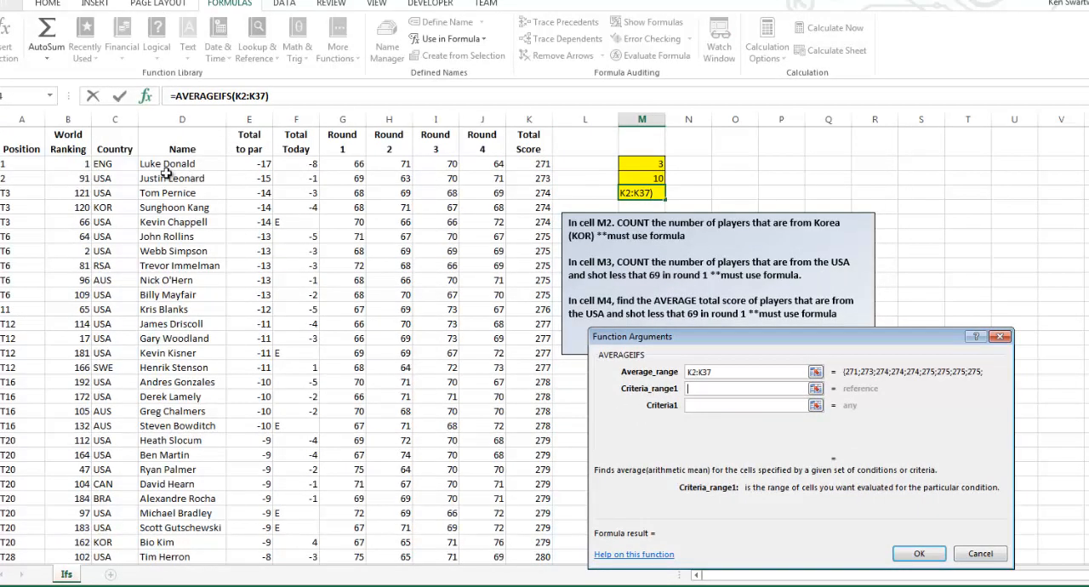
left_click(119, 165)
key("ctrl+shift+Down")
key("Tab")
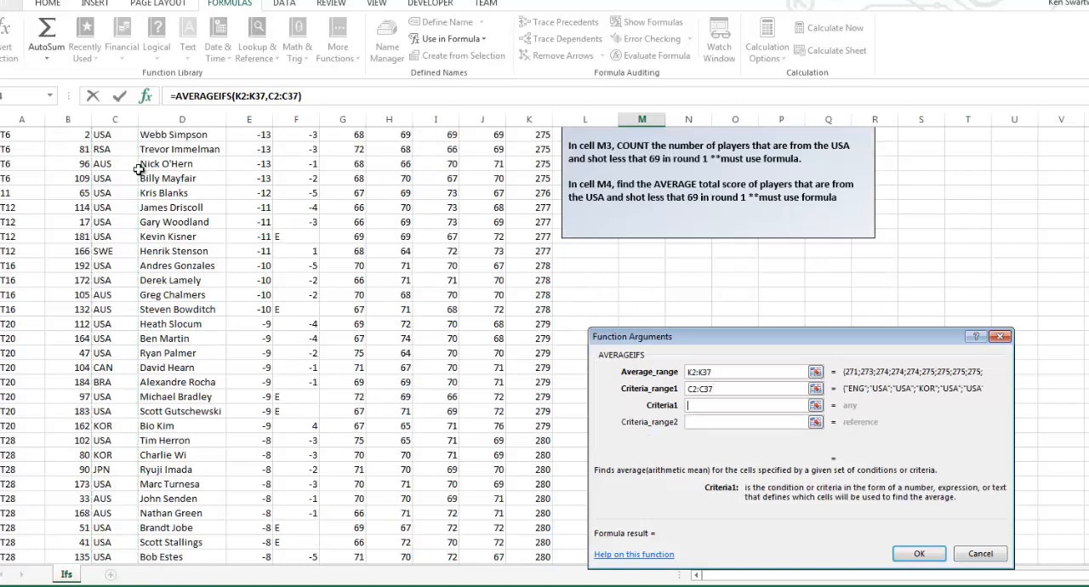
scroll(126, 183, "up", 3)
left_click(120, 207)
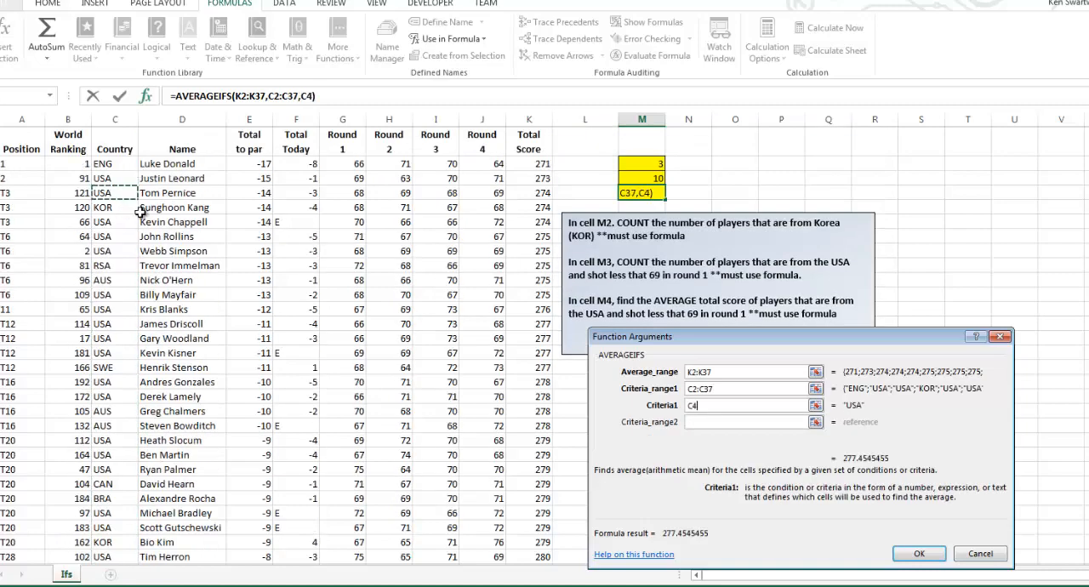
key("Tab")
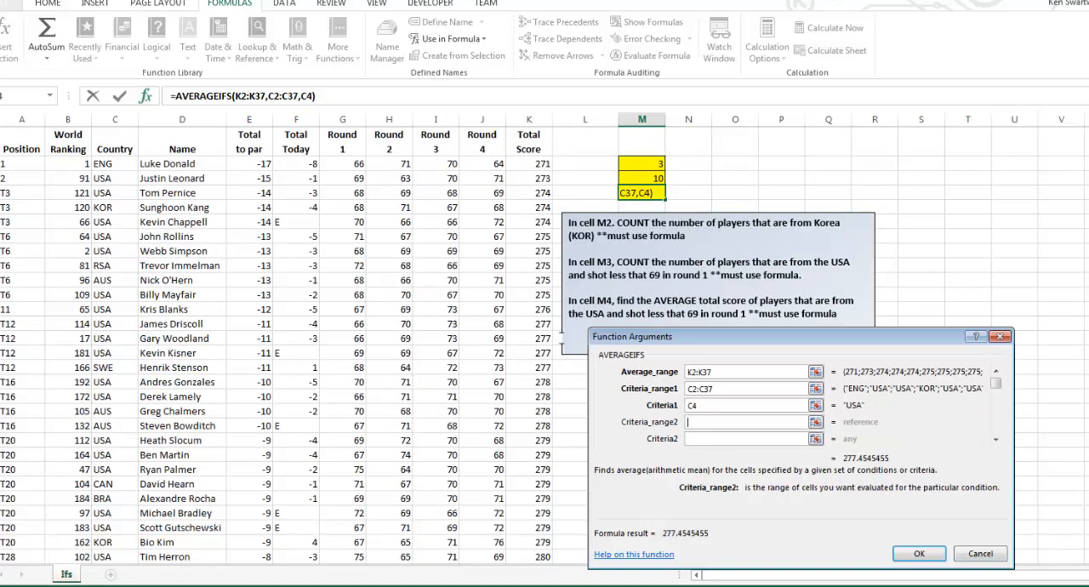
Add a second condition to M4's AVERAGEIFS with the Round 1 range G2:G37 and criterion <69
left_click(347, 164)
key("ctrl+shift+Down")
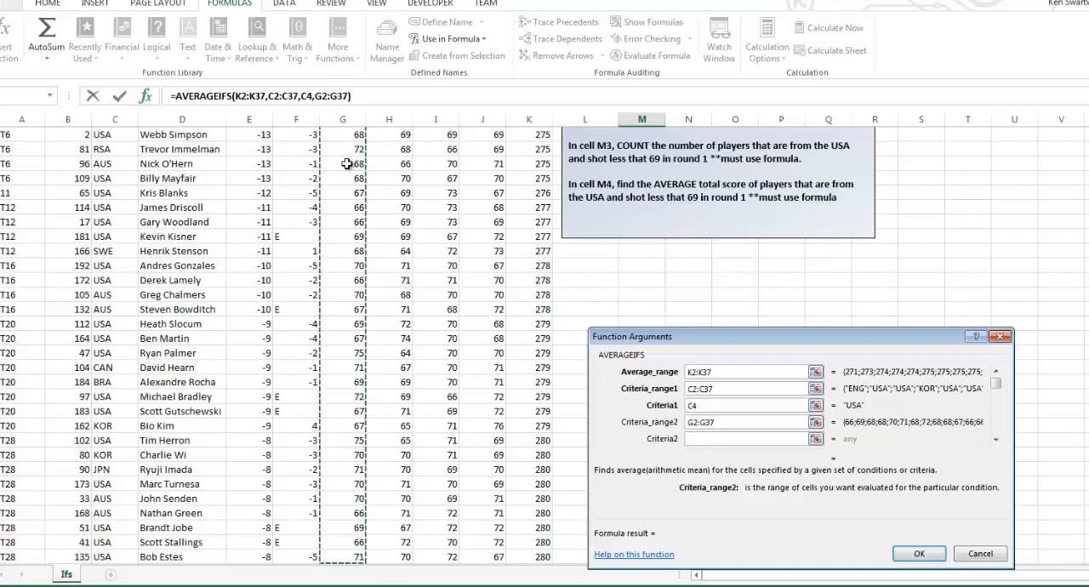
key("Tab")
type("<")
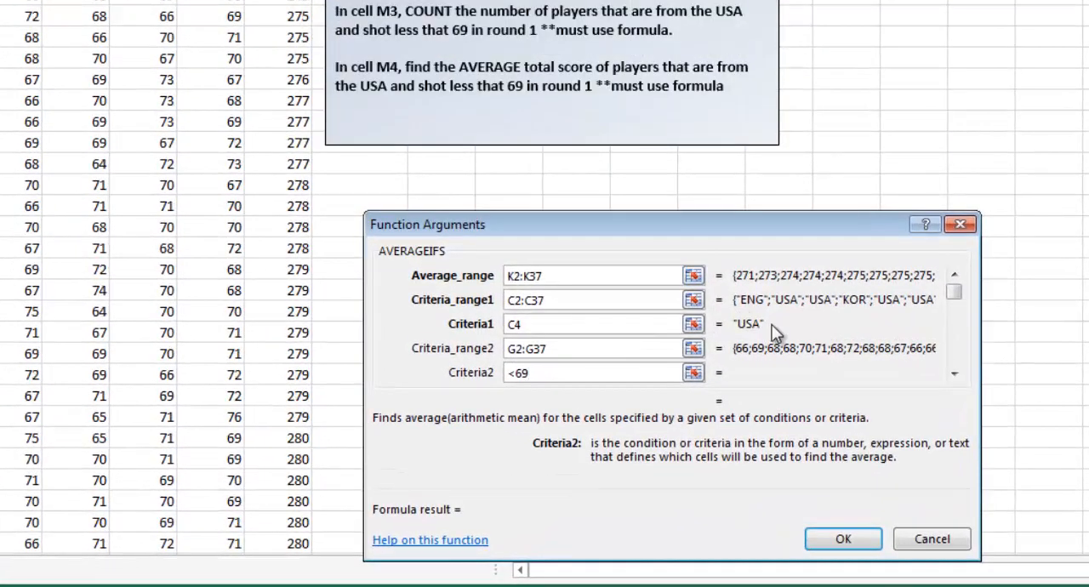
scroll(703, 267, "up", 2)
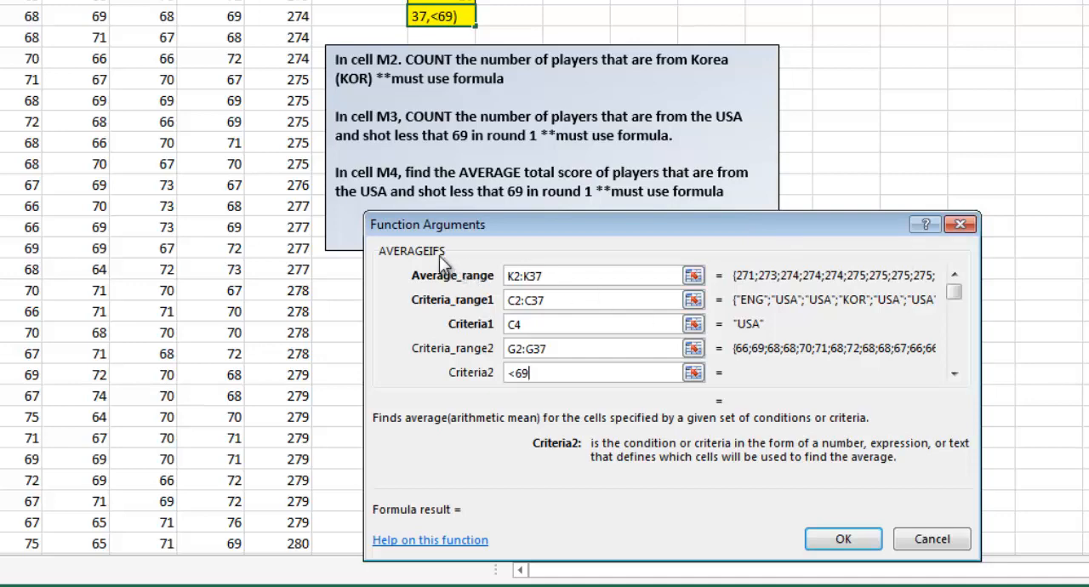
left_click_drag(531, 231, 470, 206)
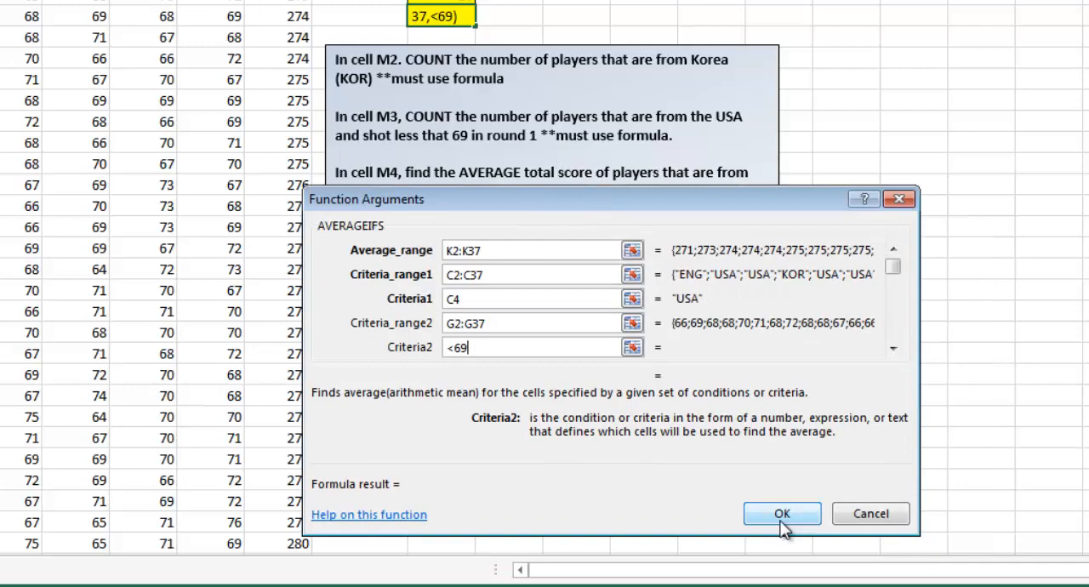